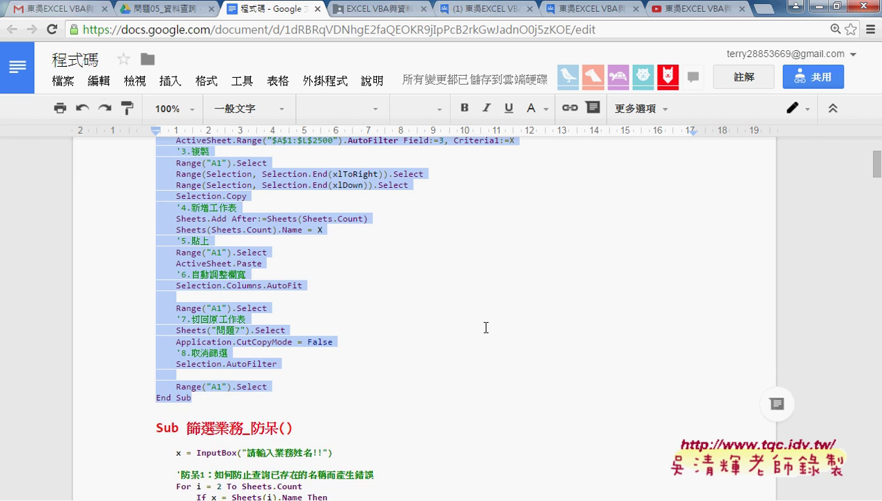
pyautogui.scroll(1, 442, 320)
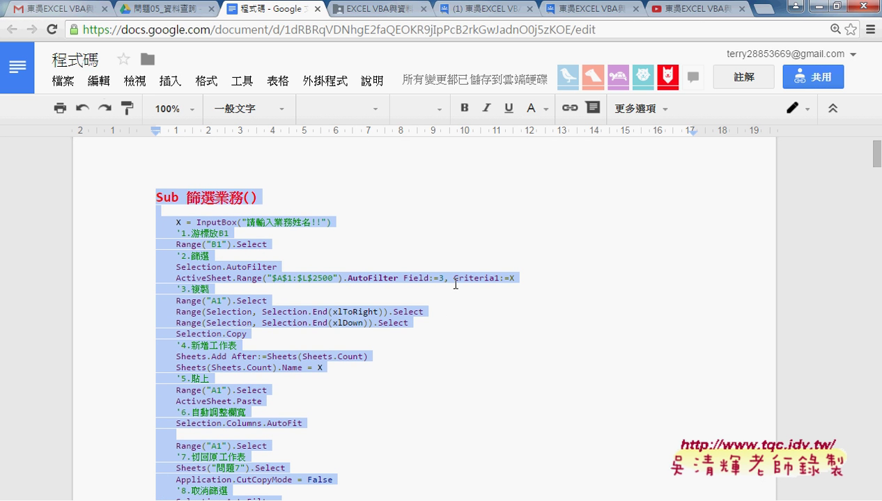
# Highlight the 篩選業務 heading, then open the button's assigned 篩選業務 macro in the VBA editor
pyautogui.moveTo(187, 197); pyautogui.dragTo(243, 195)
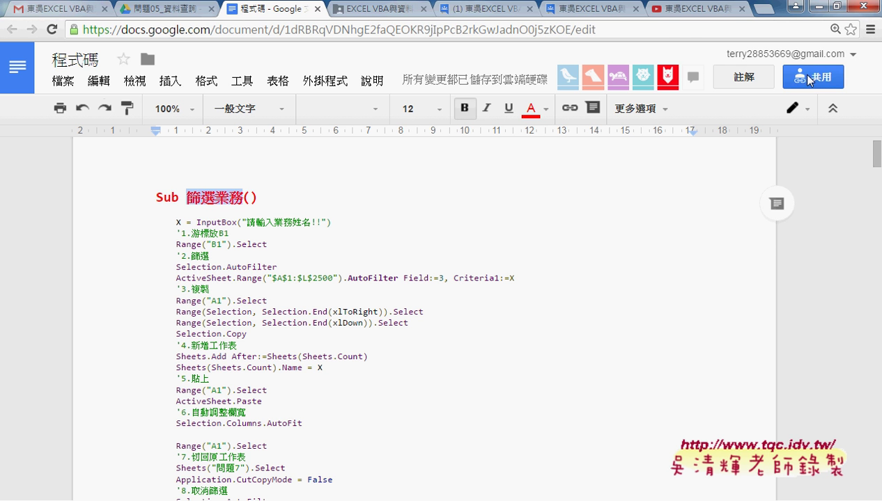
pyautogui.click(824, 7)
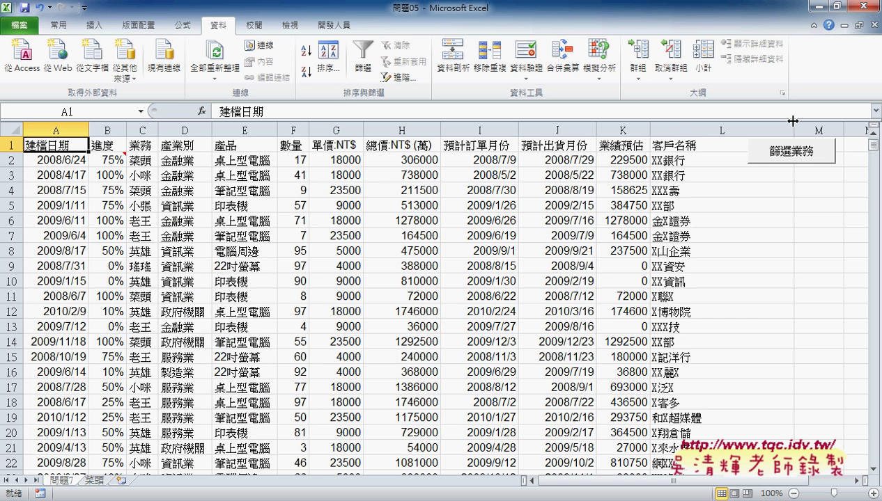
pyautogui.rightClick(786, 151)
pyautogui.click(737, 267)
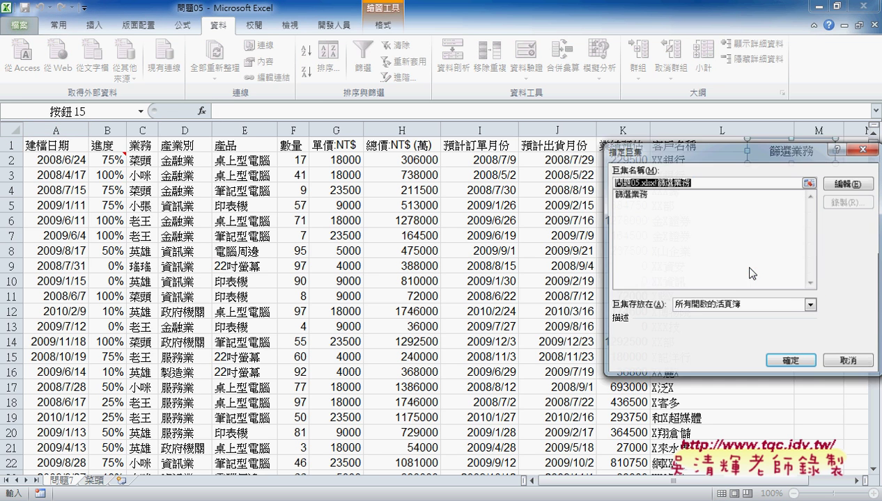
pyautogui.click(832, 185)
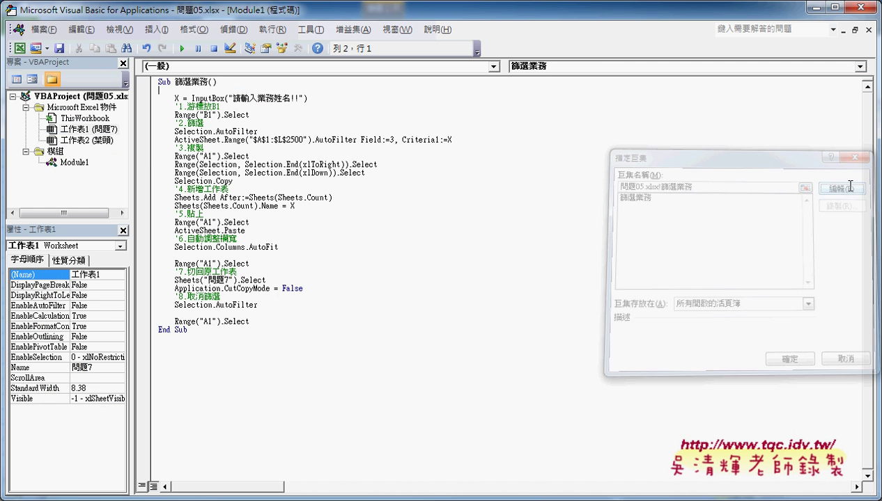
# Set the code font size to 12 on the 撰寫風格 tab of the editor options
pyautogui.click(309, 30)
pyautogui.click(330, 95)
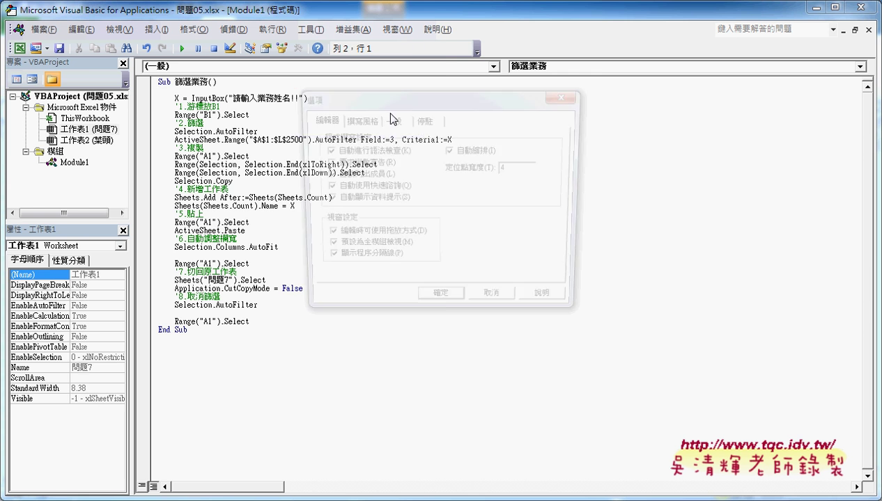
pyautogui.click(355, 120)
pyautogui.click(507, 180)
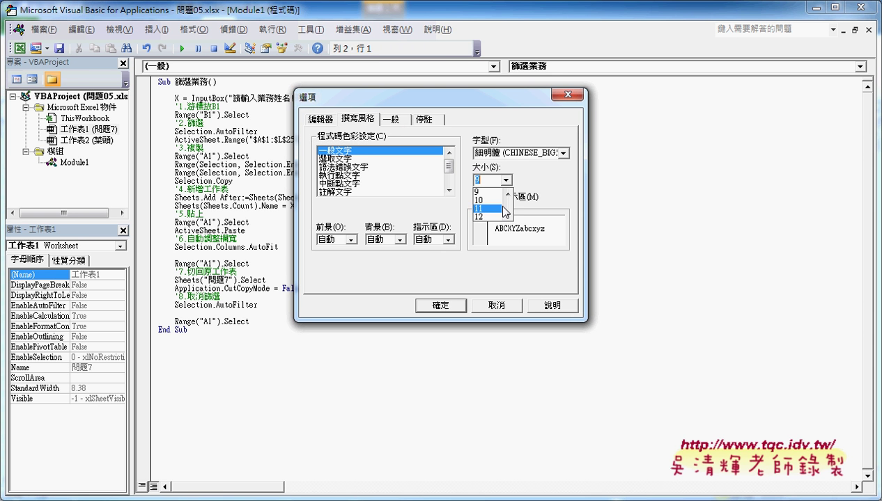
pyautogui.click(507, 180)
pyautogui.click(506, 179)
pyautogui.click(503, 192)
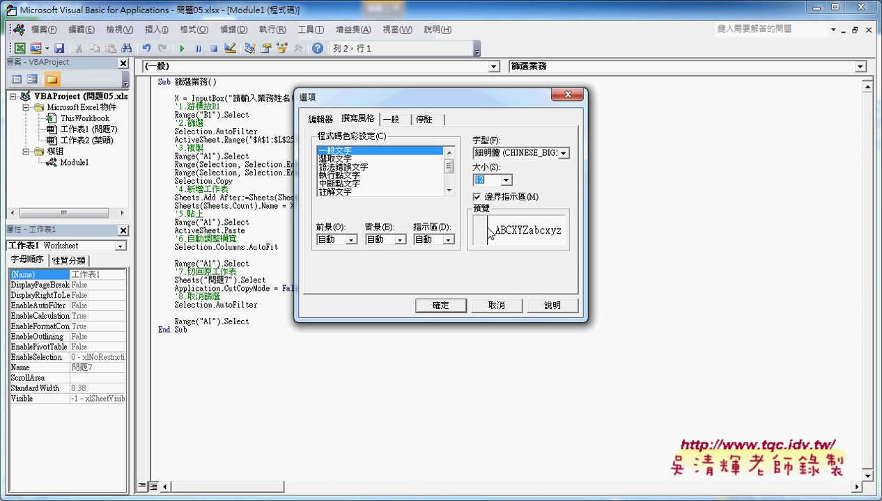
pyautogui.click(441, 304)
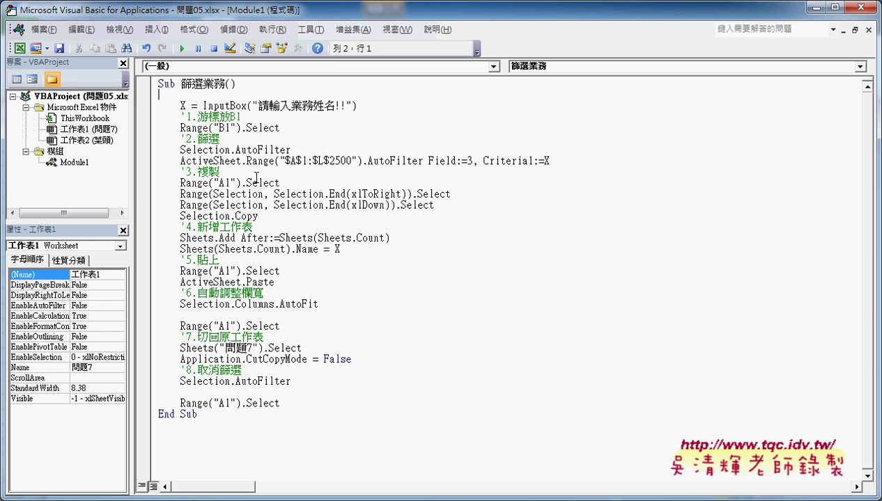
pyautogui.moveTo(180, 116); pyautogui.dragTo(244, 118)
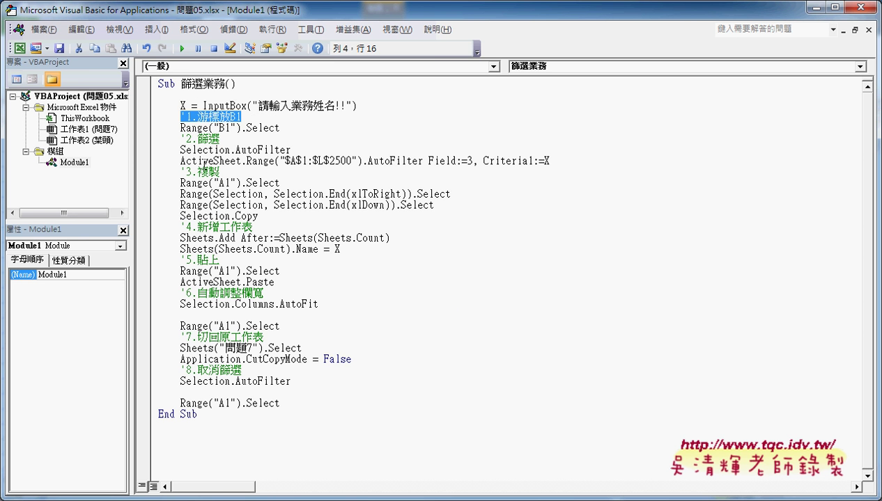
pyautogui.click(188, 137)
pyautogui.click(198, 171)
pyautogui.click(206, 216)
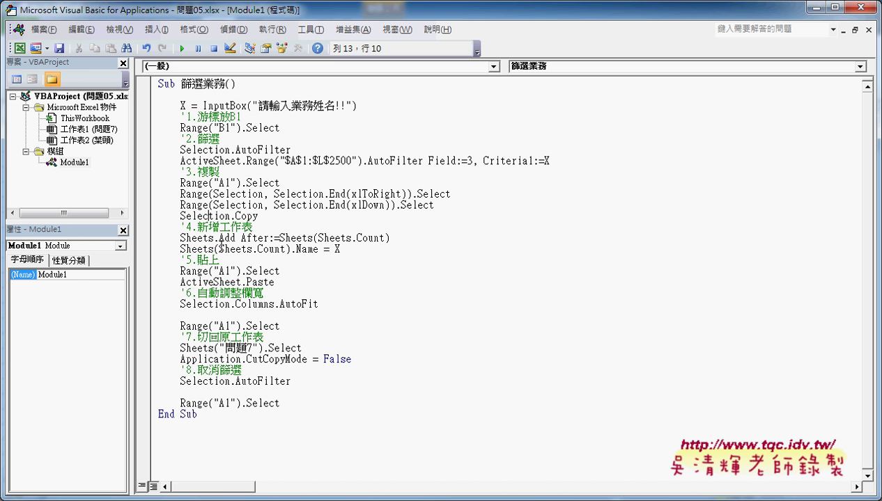
pyautogui.click(213, 271)
pyautogui.click(221, 294)
pyautogui.moveTo(196, 227); pyautogui.dragTo(254, 228)
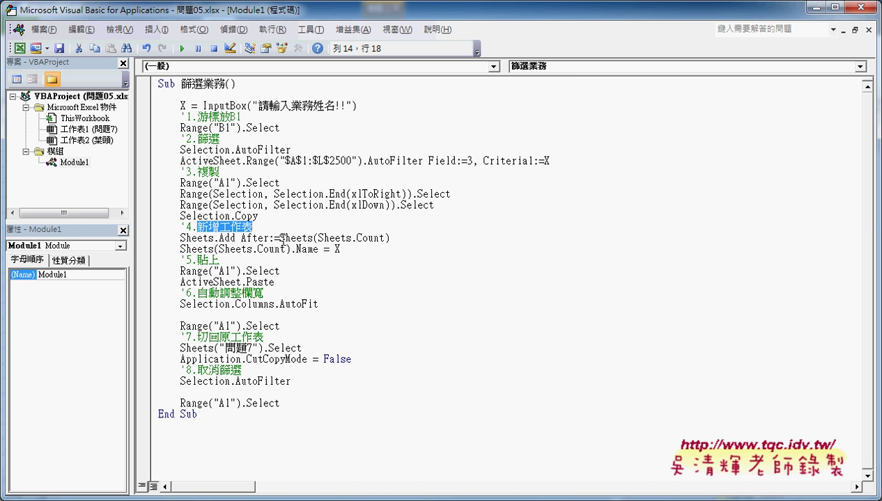
pyautogui.moveTo(180, 237); pyautogui.dragTo(391, 239)
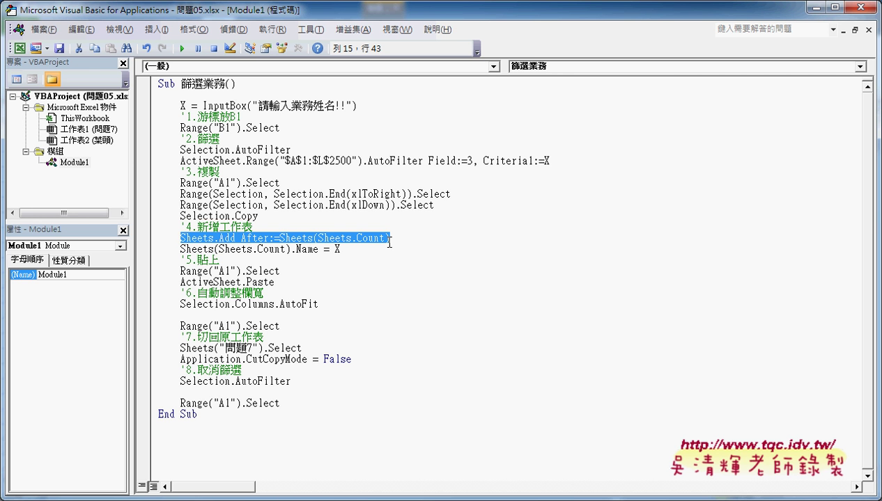
pyautogui.moveTo(182, 249); pyautogui.dragTo(346, 249)
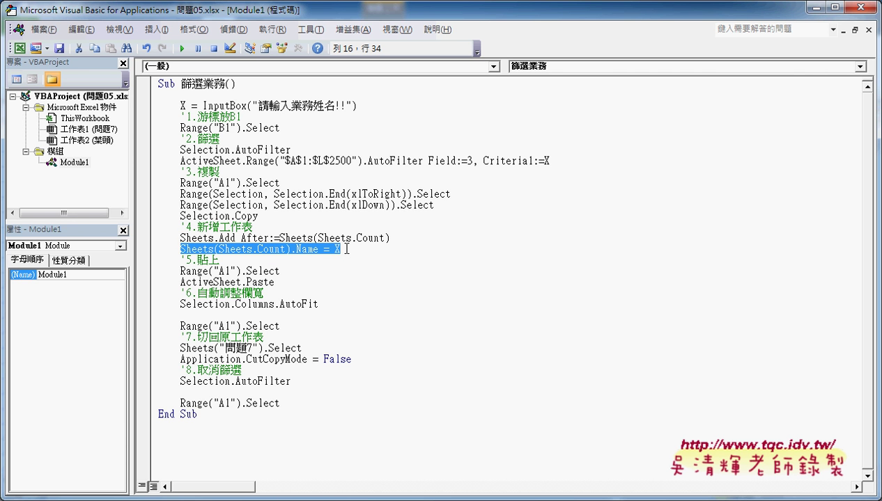
pyautogui.click(346, 248)
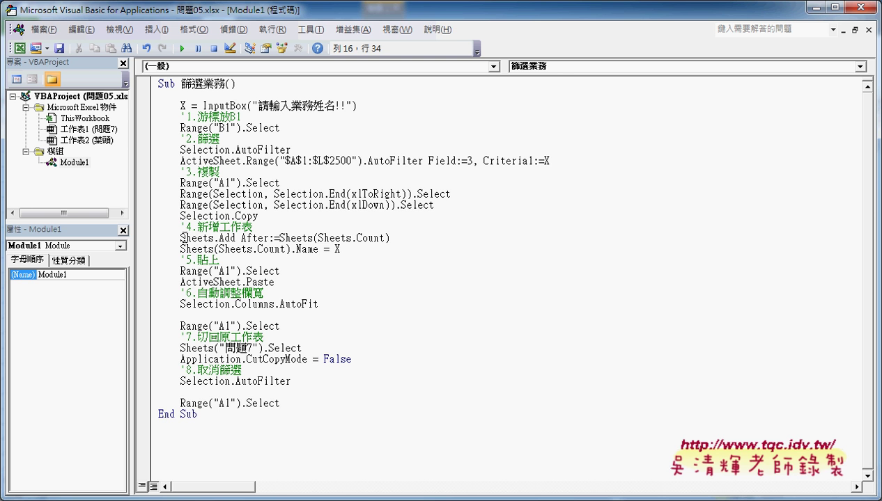
pyautogui.moveTo(176, 237); pyautogui.dragTo(407, 236)
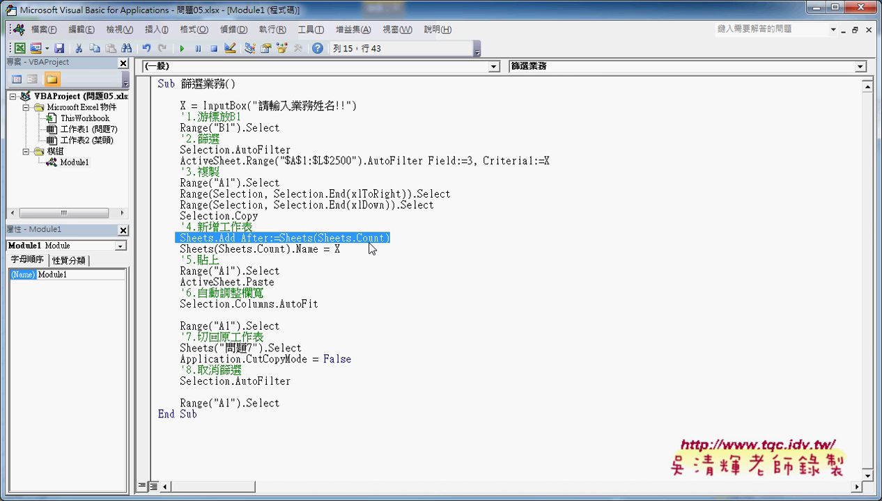
pyautogui.moveTo(370, 244)
pyautogui.mouseDown()
pyautogui.moveTo(203, 248)
pyautogui.moveTo(234, 249)
pyautogui.mouseUp()
pyautogui.moveTo(235, 246)
pyautogui.mouseDown()
pyautogui.moveTo(385, 230)
pyautogui.moveTo(397, 256)
pyautogui.mouseUp()
pyautogui.moveTo(218, 249); pyautogui.dragTo(284, 249)
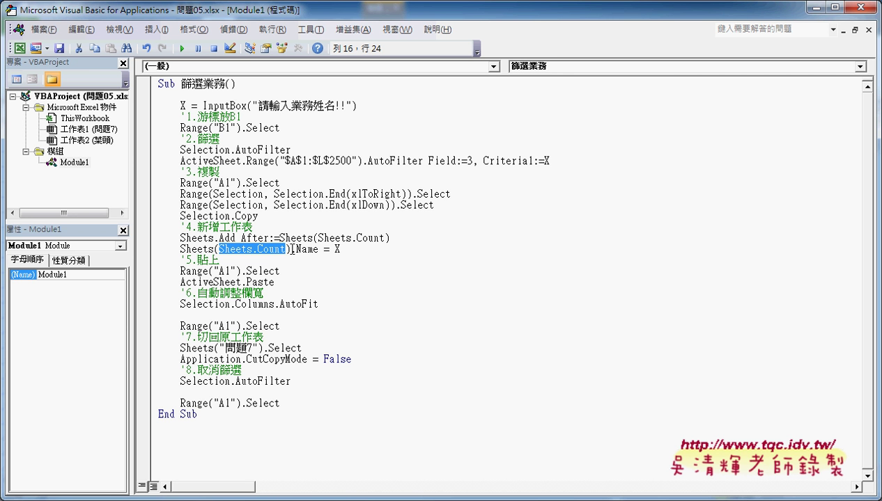
pyautogui.moveTo(291, 249); pyautogui.dragTo(343, 249)
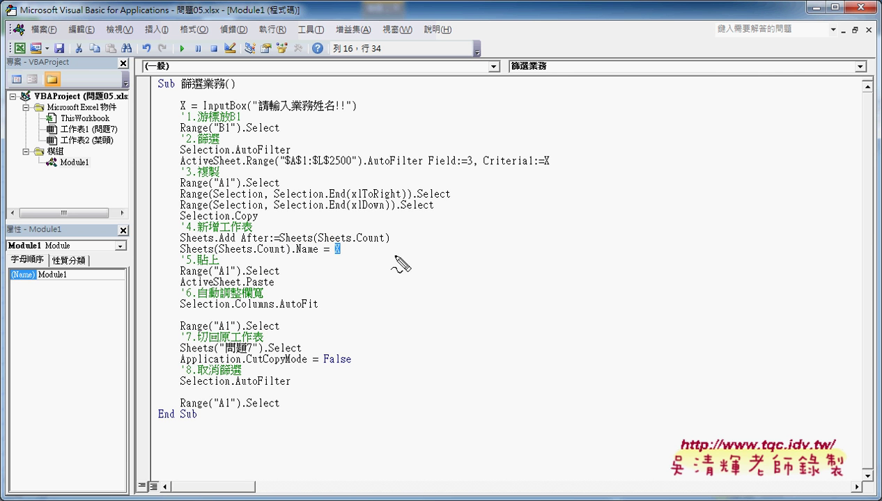
pyautogui.moveTo(184, 98)
pyautogui.mouseDown()
pyautogui.moveTo(186, 113)
pyautogui.moveTo(340, 113)
pyautogui.mouseUp()
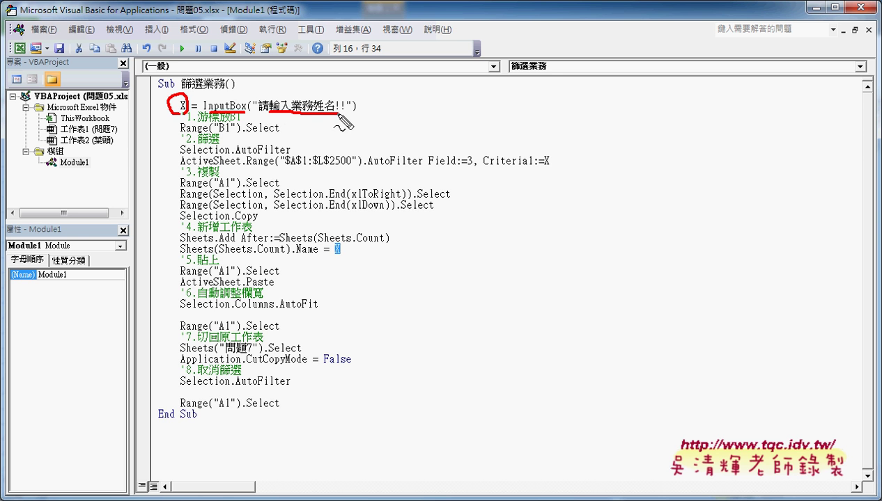
pyautogui.moveTo(298, 94); pyautogui.dragTo(191, 94)
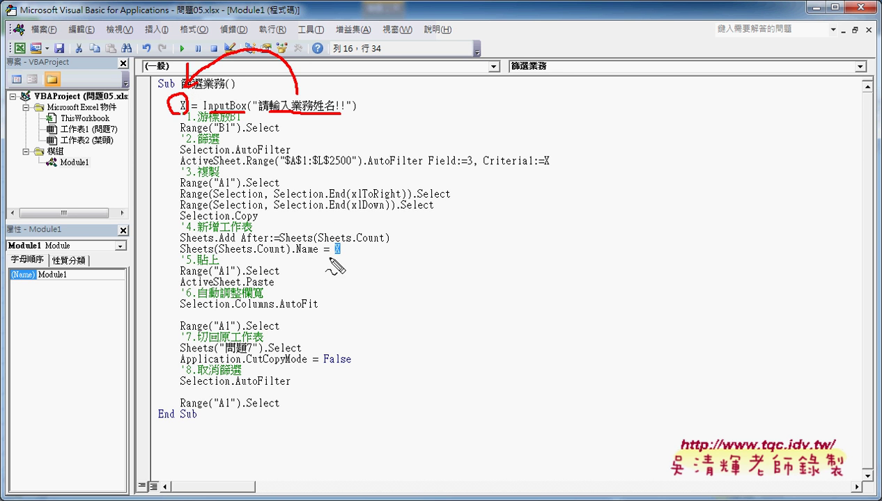
pyautogui.moveTo(329, 255); pyautogui.dragTo(354, 256)
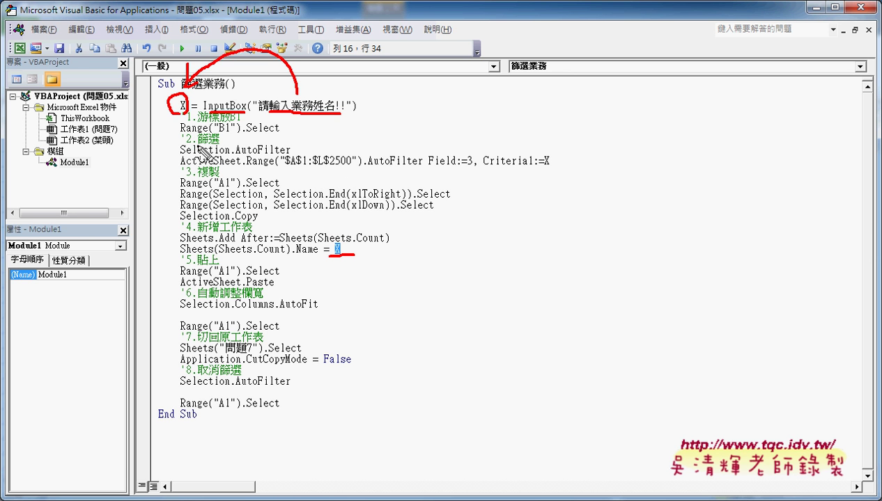
pyautogui.moveTo(197, 145); pyautogui.dragTo(219, 144)
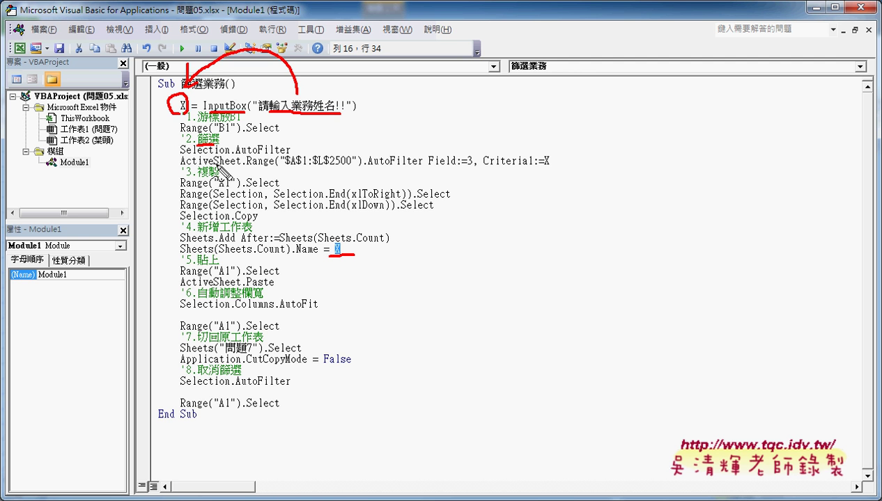
pyautogui.moveTo(237, 157); pyautogui.dragTo(290, 157)
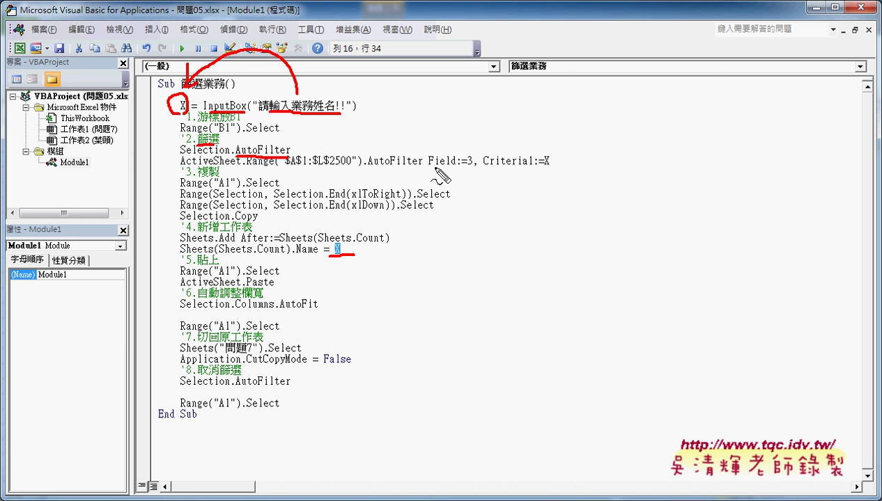
pyautogui.moveTo(427, 167); pyautogui.dragTo(478, 168)
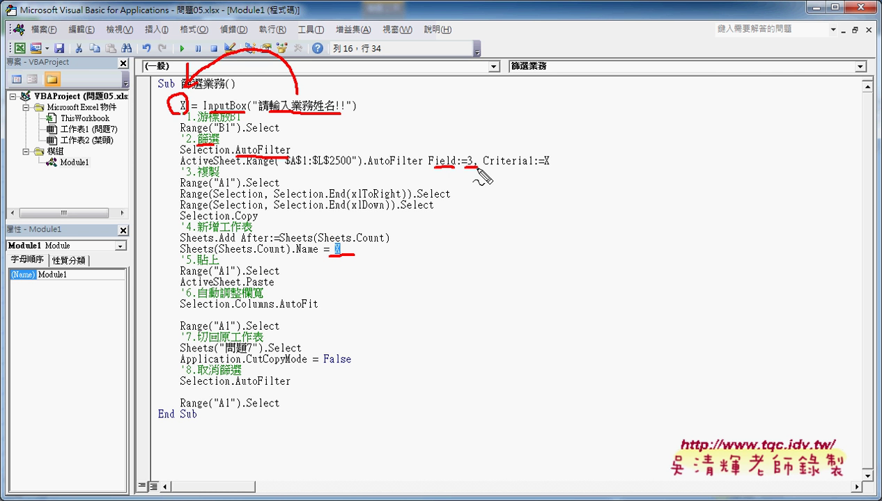
pyautogui.press('Escape')
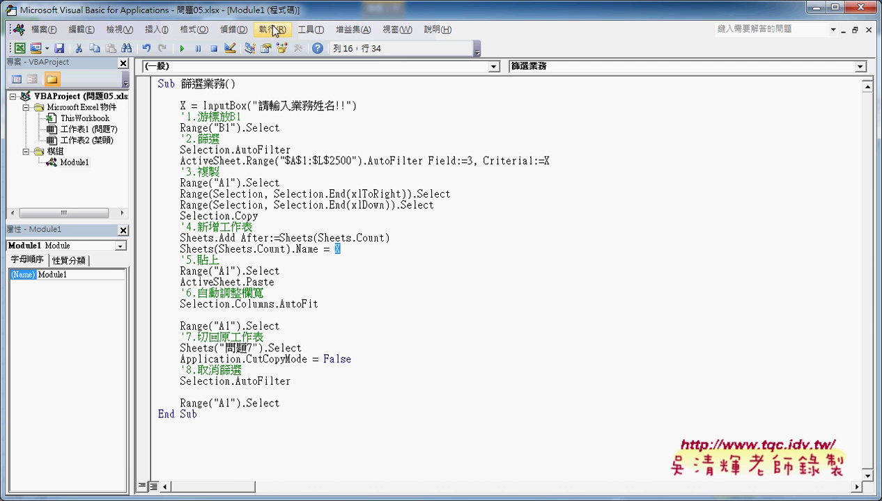
# Shrink the editor to show the sales sheet, then select Field:=3 and the criteria argument
pyautogui.moveTo(14, 6); pyautogui.dragTo(206, 182)
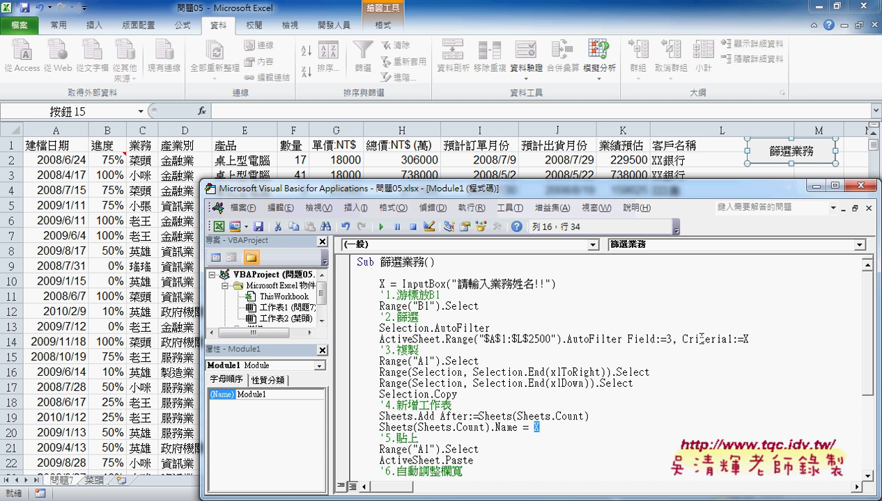
pyautogui.doubleClick(671, 339)
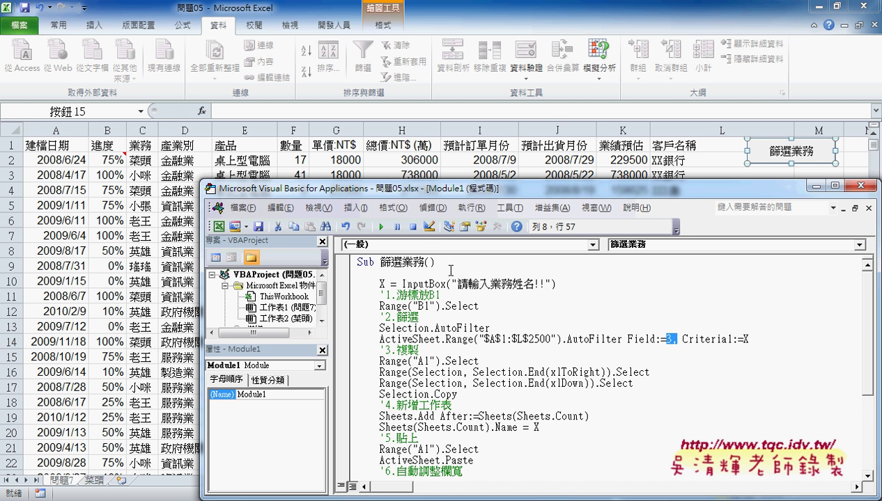
pyautogui.click(666, 340)
pyautogui.doubleClick(667, 339)
pyautogui.click(677, 340)
pyautogui.moveTo(682, 339); pyautogui.dragTo(726, 340)
pyautogui.moveTo(751, 339); pyautogui.dragTo(739, 339)
pyautogui.moveTo(683, 340); pyautogui.dragTo(731, 339)
pyautogui.scroll(-2, 558, 352)
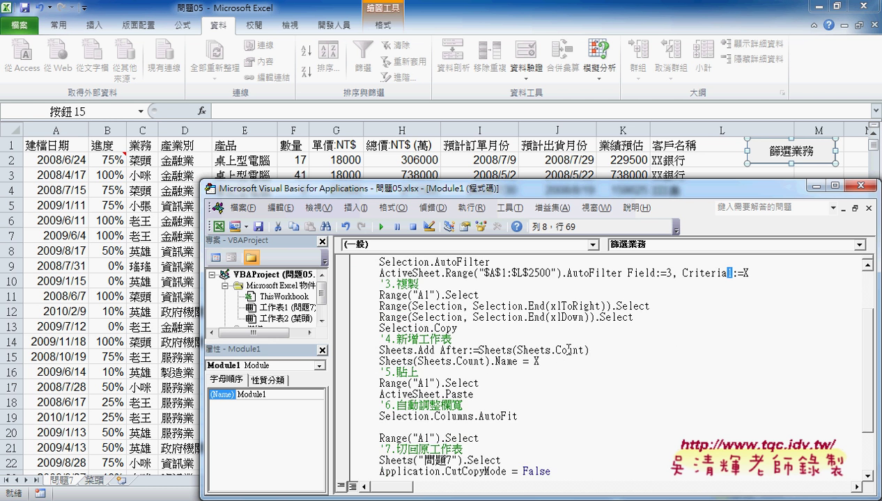
pyautogui.click(468, 295)
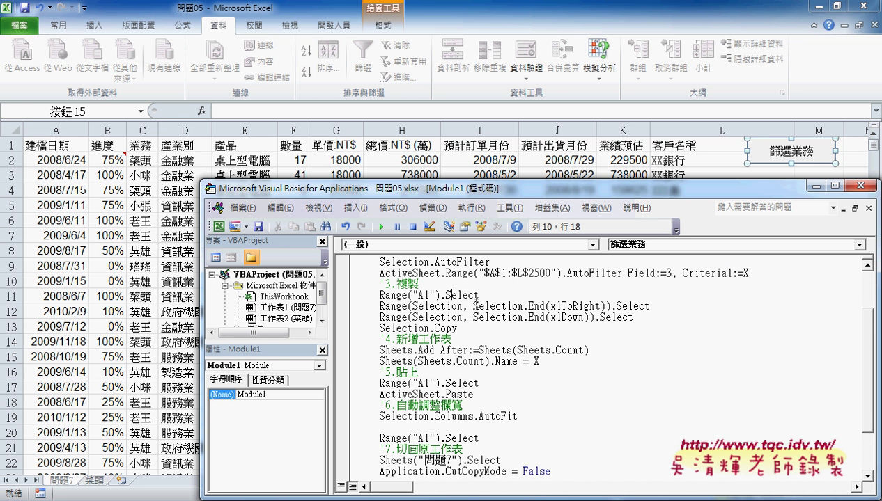
pyautogui.scroll(-2, 553, 323)
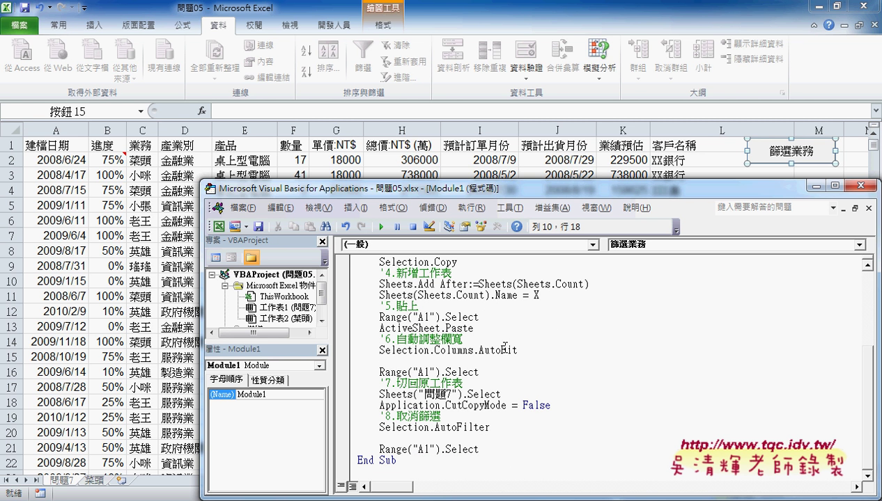
pyautogui.moveTo(525, 350); pyautogui.dragTo(379, 351)
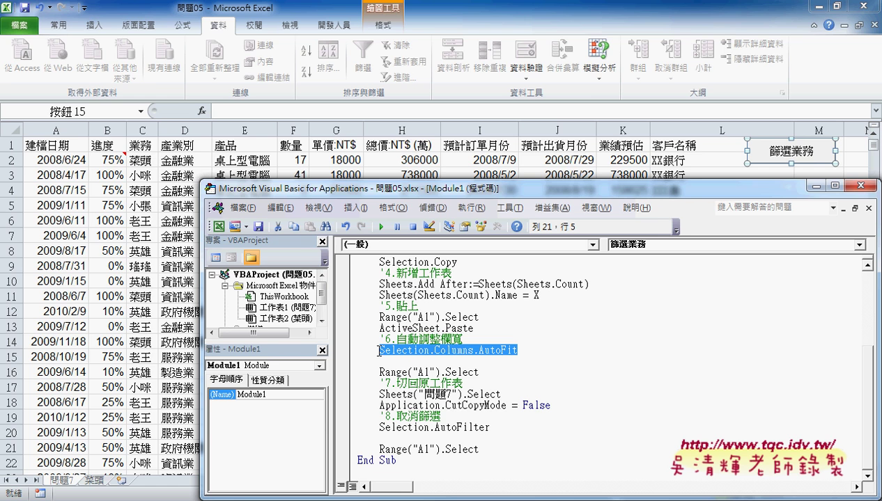